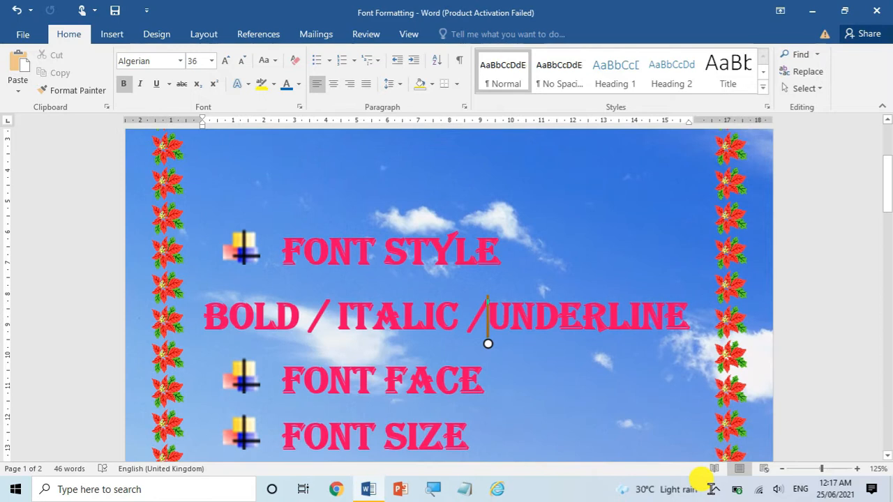
Step: Make the word "Video" at the start of the sample sentence on page 2 bold
{"action": "scroll", "coordinate": [450, 296], "scroll_direction": "down", "scroll_amount": 3}
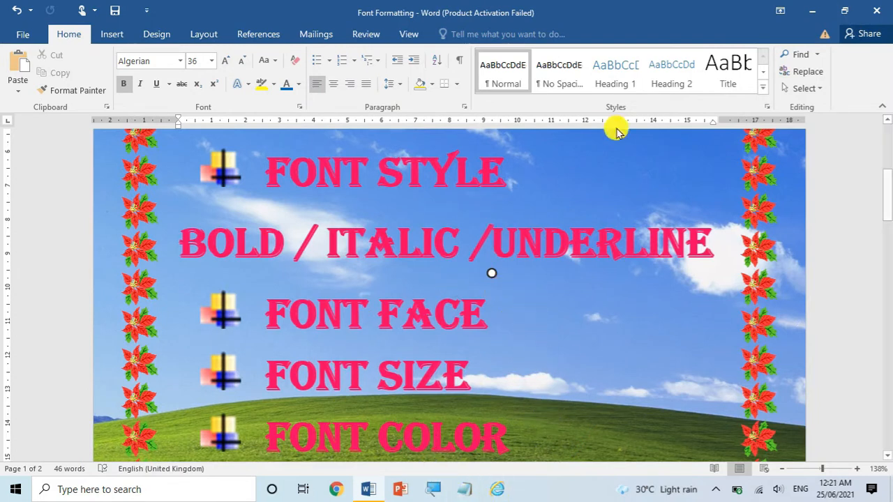
{"action": "key", "text": "Up"}
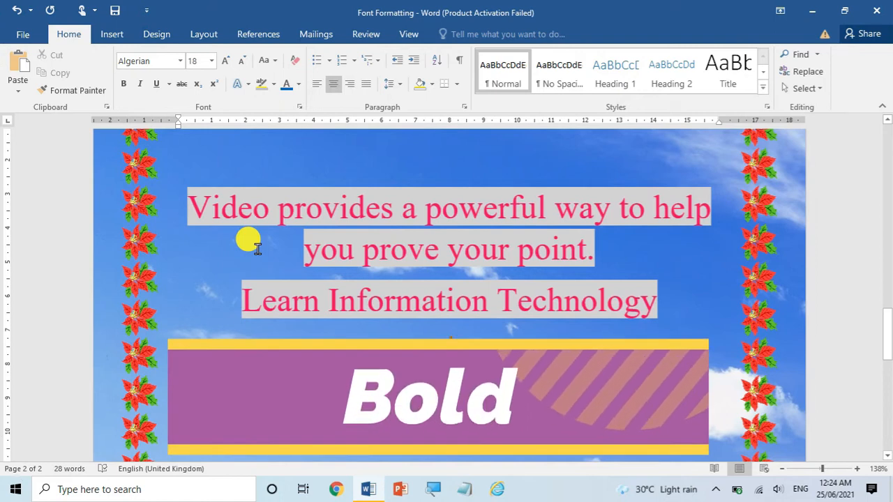
{"action": "double_click", "coordinate": [231, 207]}
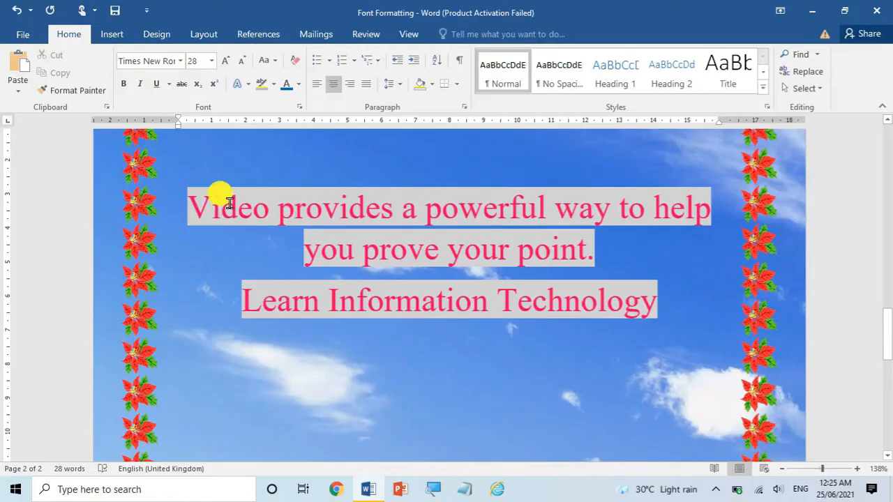
{"action": "double_click", "coordinate": [229, 208]}
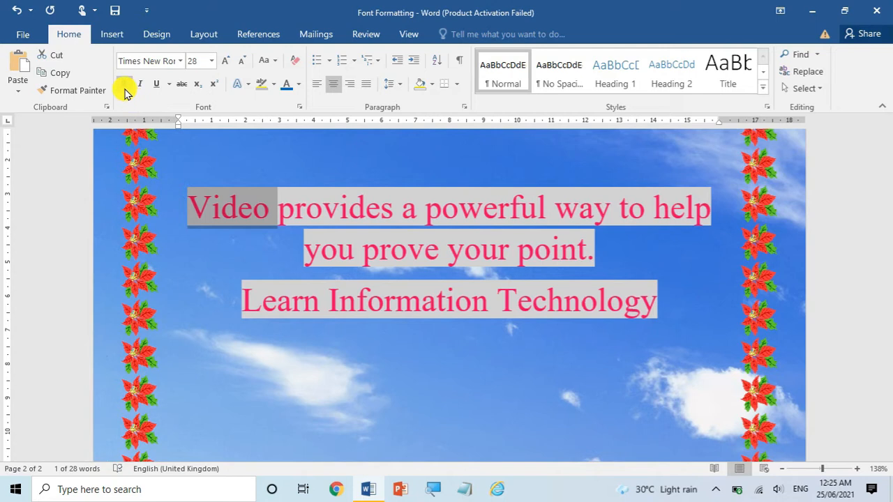
{"action": "left_click", "coordinate": [239, 250]}
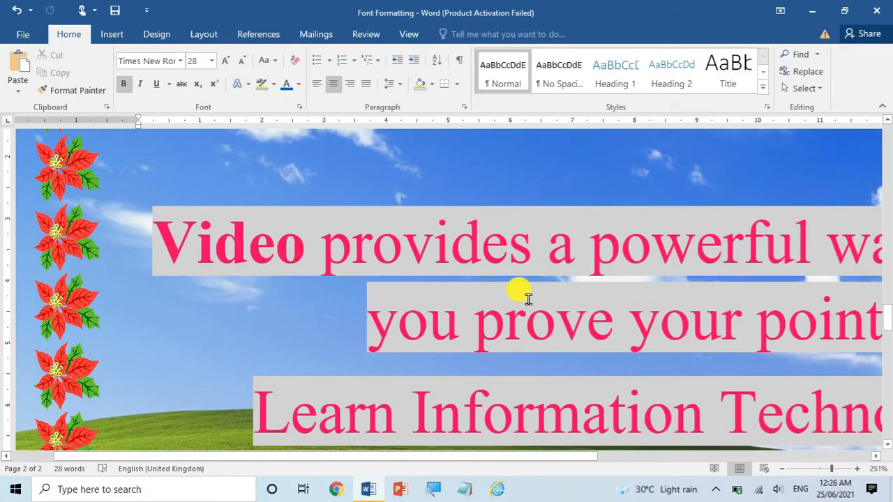
Step: Make the word "powerful" in the sample sentence bold
{"action": "double_click", "coordinate": [715, 238]}
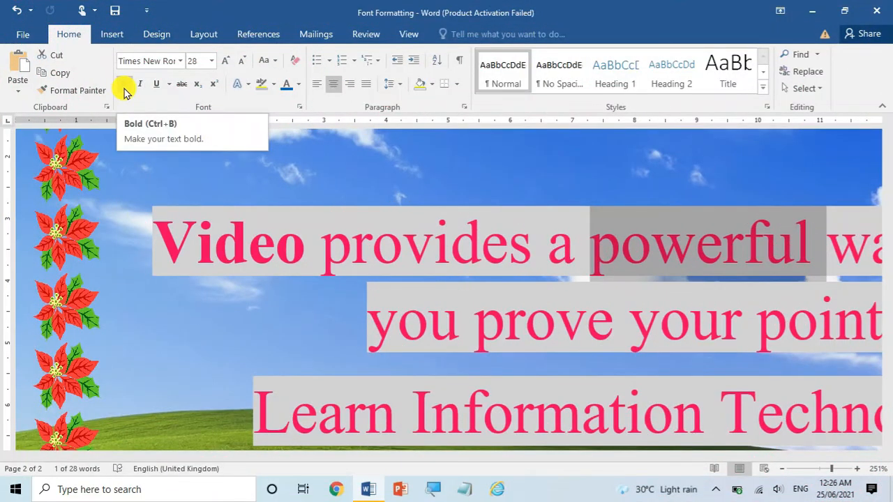
{"action": "scroll", "coordinate": [126, 94], "scroll_direction": "up", "scroll_amount": 10}
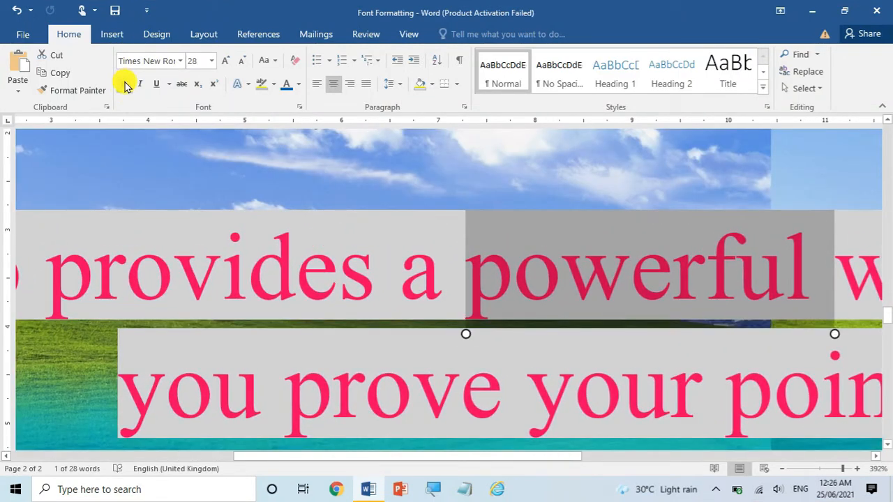
{"action": "left_click", "coordinate": [126, 85]}
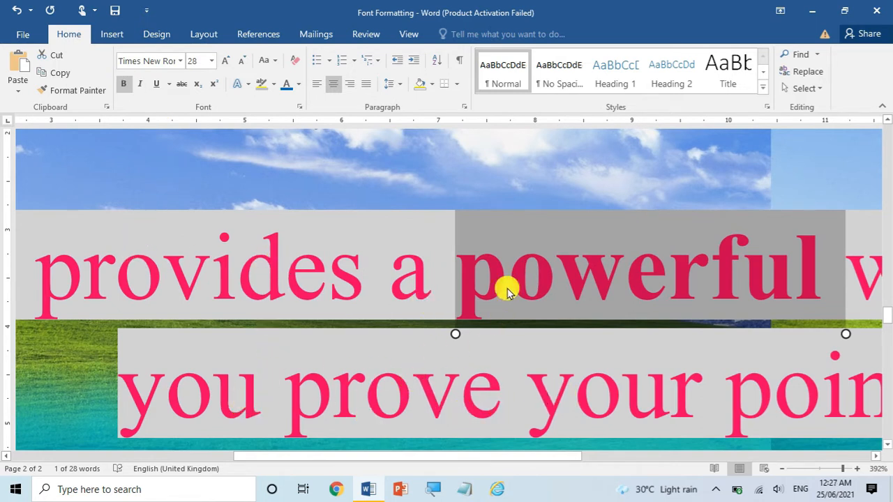
{"action": "left_click", "coordinate": [492, 177]}
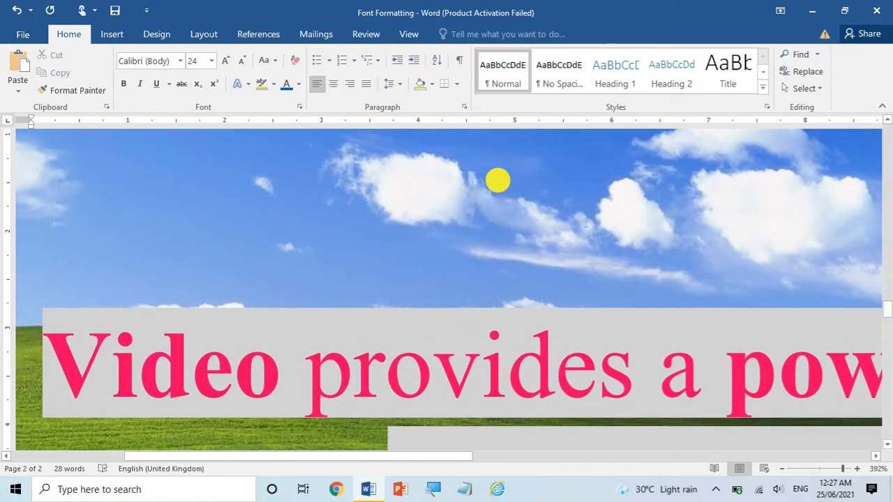
Step: Italicize the word "provides" in the first line of the sample sentence
{"action": "scroll", "coordinate": [498, 181], "scroll_direction": "right", "scroll_amount": 5}
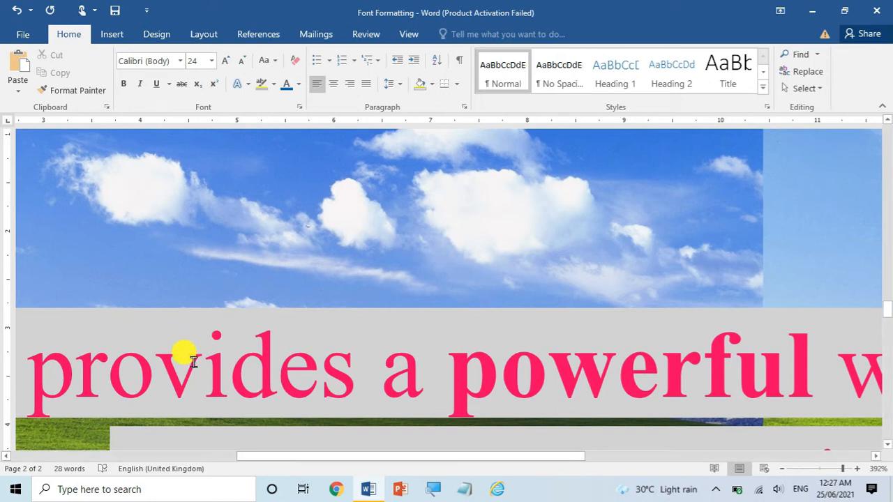
{"action": "scroll", "coordinate": [192, 374], "scroll_direction": "down", "scroll_amount": 3}
{"action": "scroll", "coordinate": [192, 373], "scroll_direction": "left", "scroll_amount": 2}
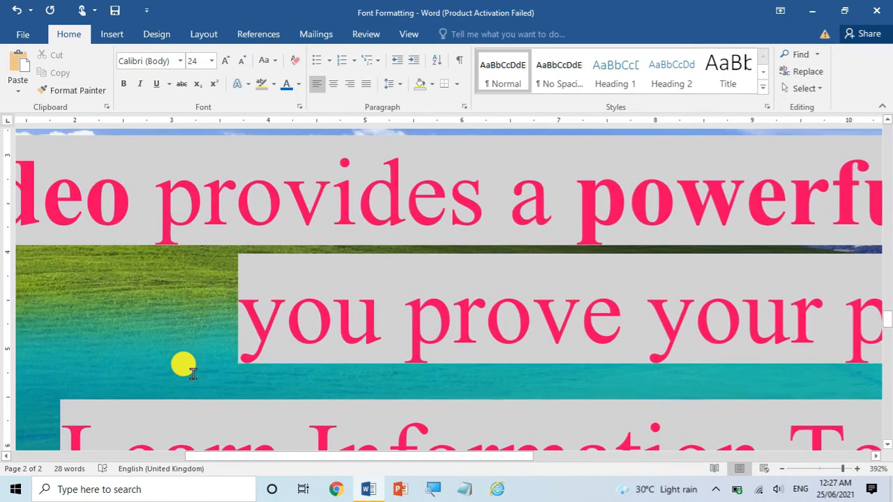
{"action": "double_click", "coordinate": [295, 199]}
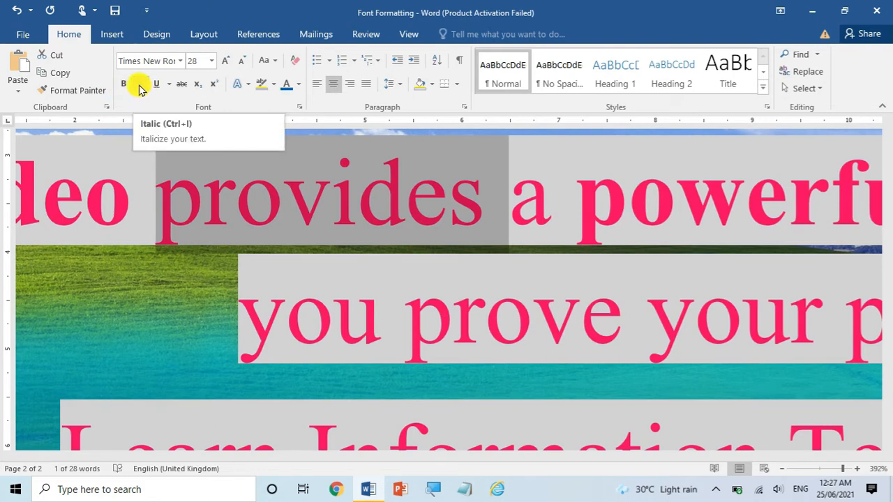
{"action": "left_click", "coordinate": [142, 89]}
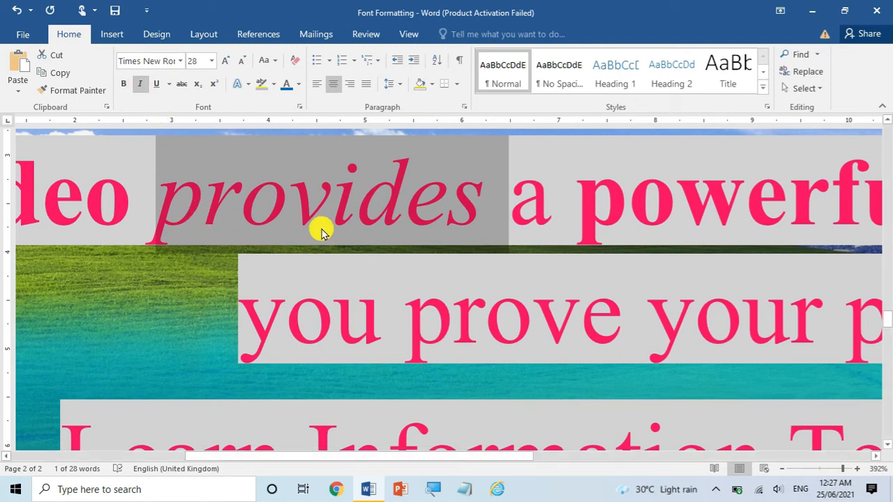
{"action": "scroll", "coordinate": [322, 229], "scroll_direction": "up", "scroll_amount": 11}
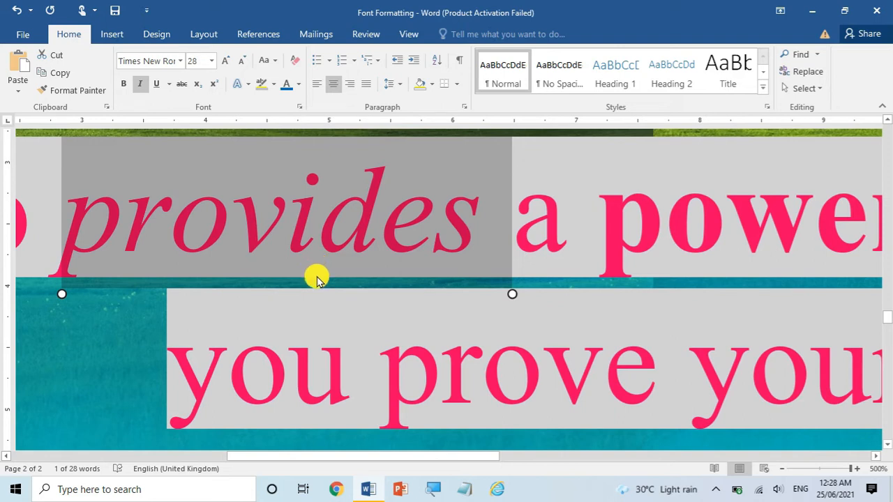
{"action": "left_click", "coordinate": [303, 269]}
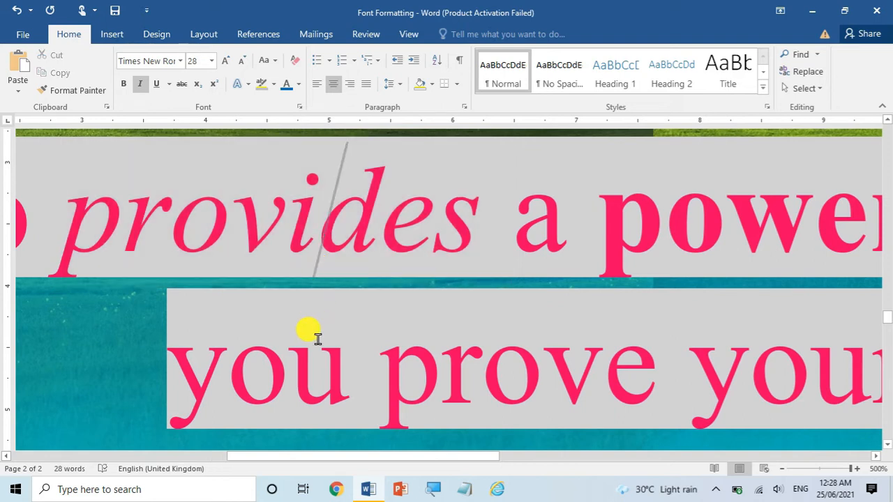
Step: Italicize the word "prove" in the second line of the sample sentence
{"action": "double_click", "coordinate": [471, 383]}
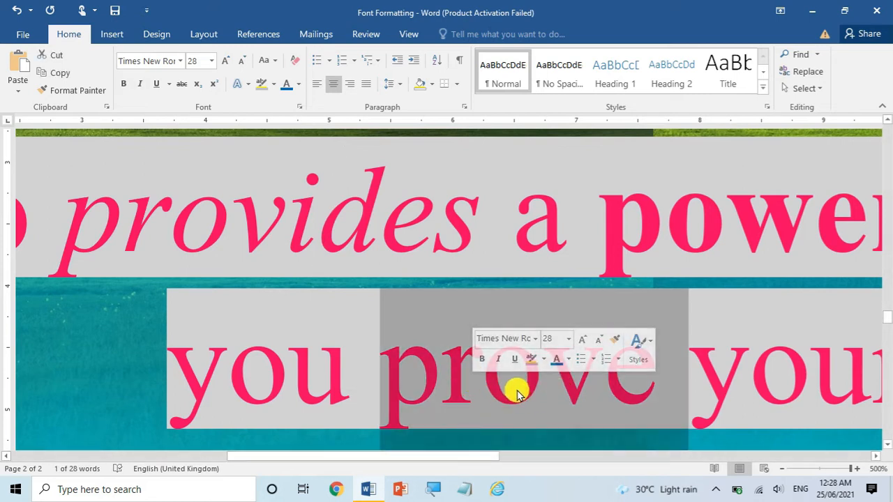
{"action": "left_click", "coordinate": [140, 85]}
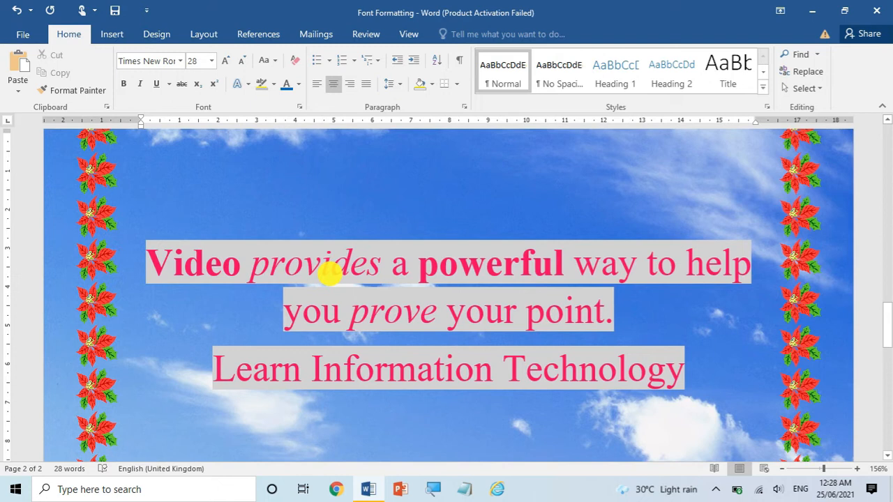
{"action": "left_click", "coordinate": [505, 264]}
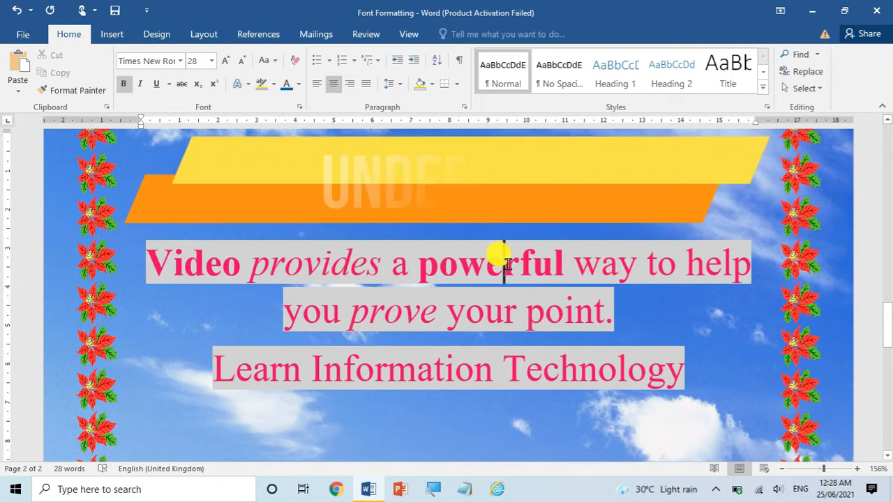
Step: Underline the words "point" and "way" in the sample sentence with a single line
{"action": "double_click", "coordinate": [567, 308]}
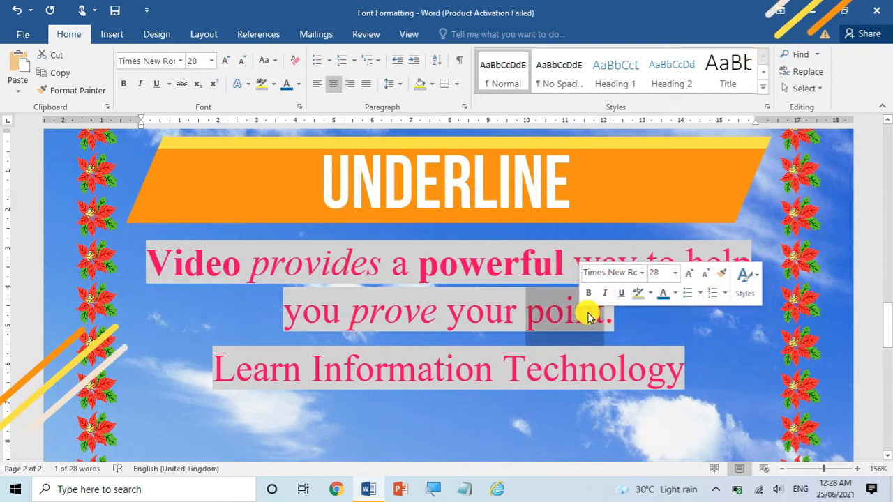
{"action": "scroll", "coordinate": [588, 313], "scroll_direction": "up", "scroll_amount": 14}
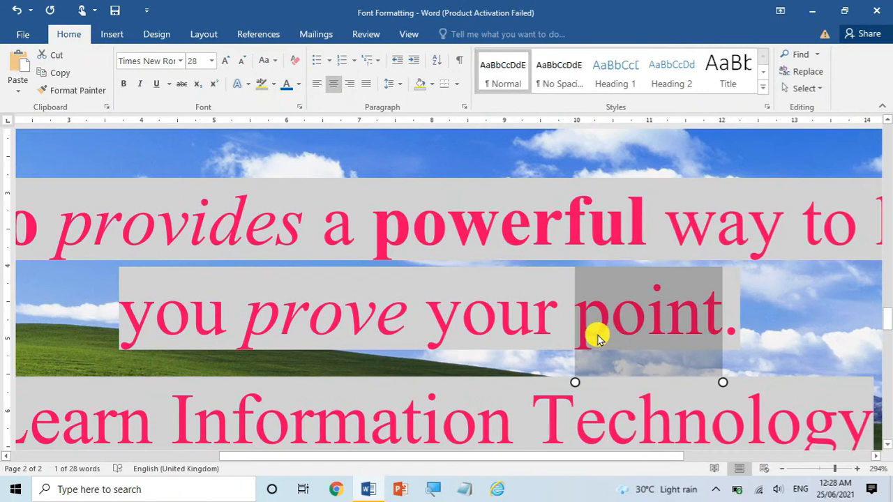
{"action": "left_click", "coordinate": [157, 93]}
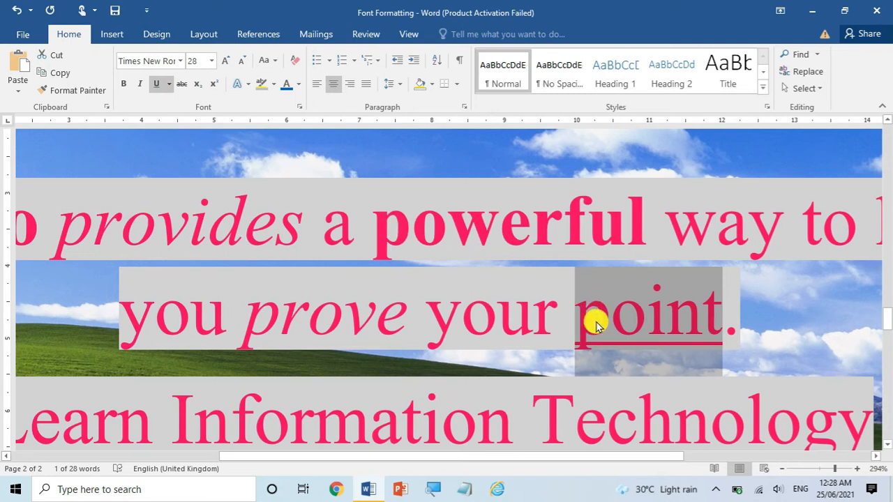
{"action": "left_click", "coordinate": [752, 321]}
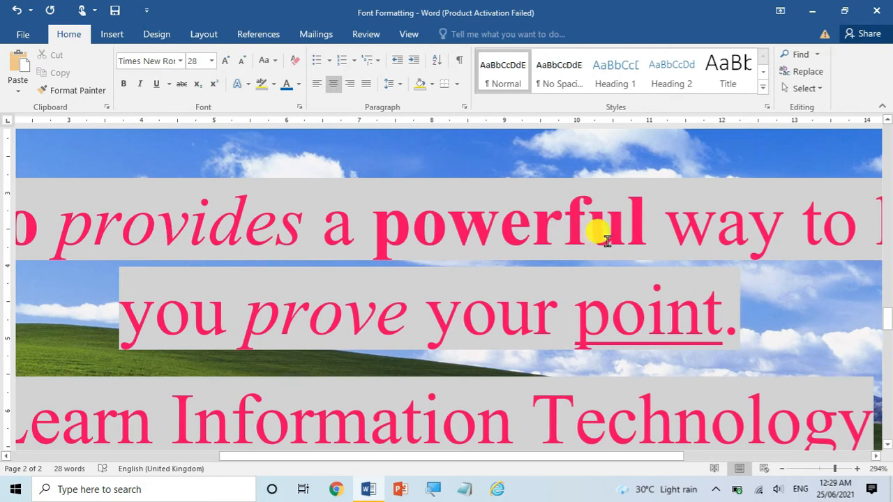
{"action": "double_click", "coordinate": [709, 232]}
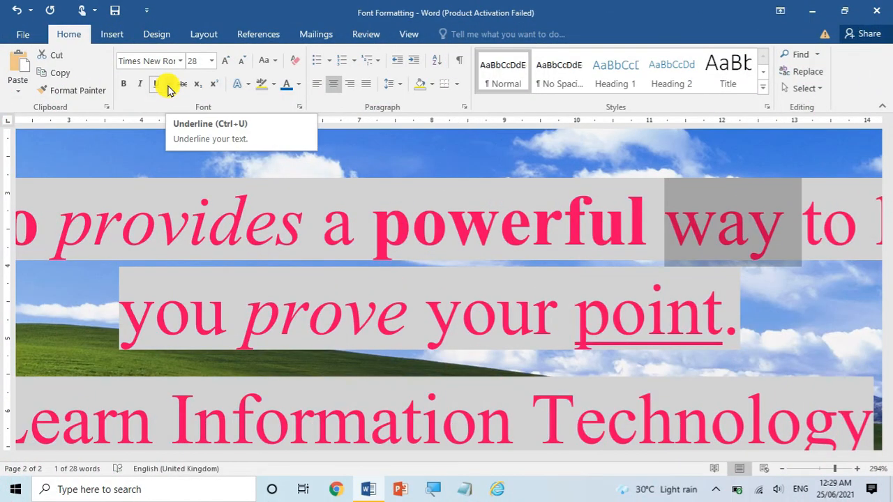
{"action": "left_click", "coordinate": [167, 84]}
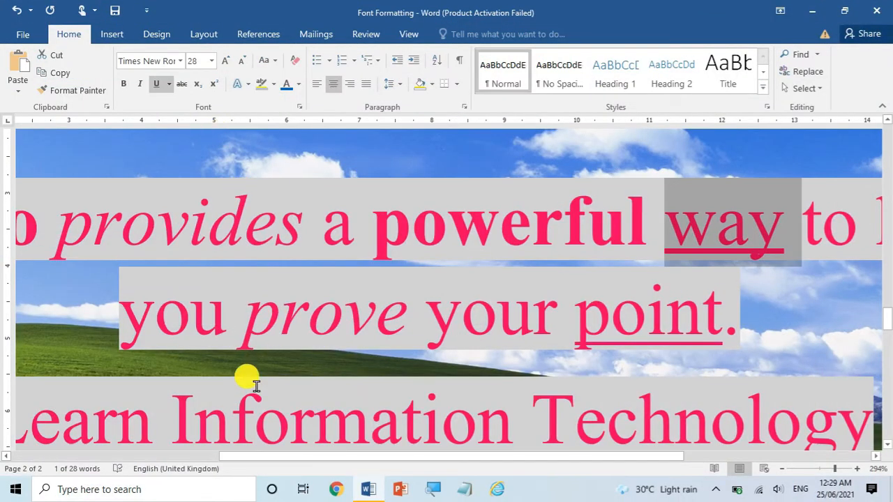
Step: Apply bold and italic to the whole line "Learn Information Technology"
{"action": "scroll", "coordinate": [256, 386], "scroll_direction": "down", "scroll_amount": 8, "text": "ctrl"}
{"action": "scroll", "coordinate": [256, 386], "scroll_direction": "up", "scroll_amount": 8, "text": "ctrl"}
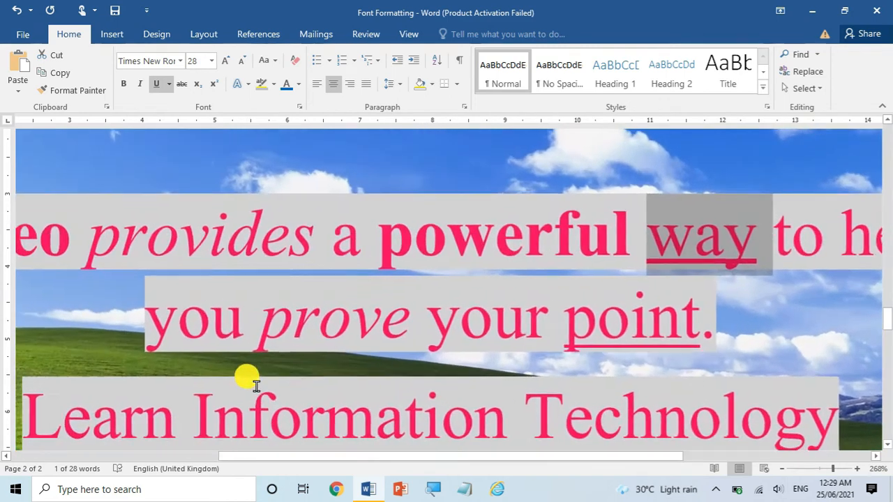
{"action": "scroll", "coordinate": [256, 386], "scroll_direction": "down", "scroll_amount": 3, "text": "ctrl"}
{"action": "scroll", "coordinate": [256, 386], "scroll_direction": "down", "scroll_amount": 1, "text": "ctrl"}
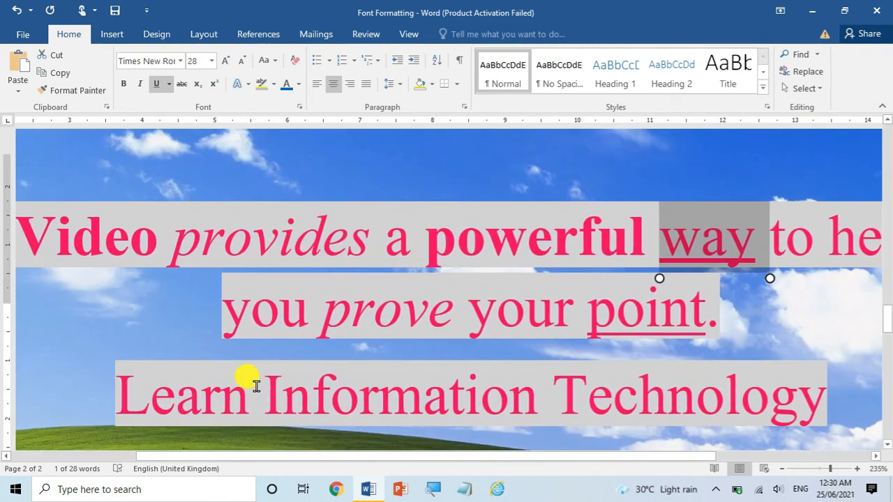
{"action": "scroll", "coordinate": [256, 386], "scroll_direction": "down", "scroll_amount": 5, "text": "ctrl"}
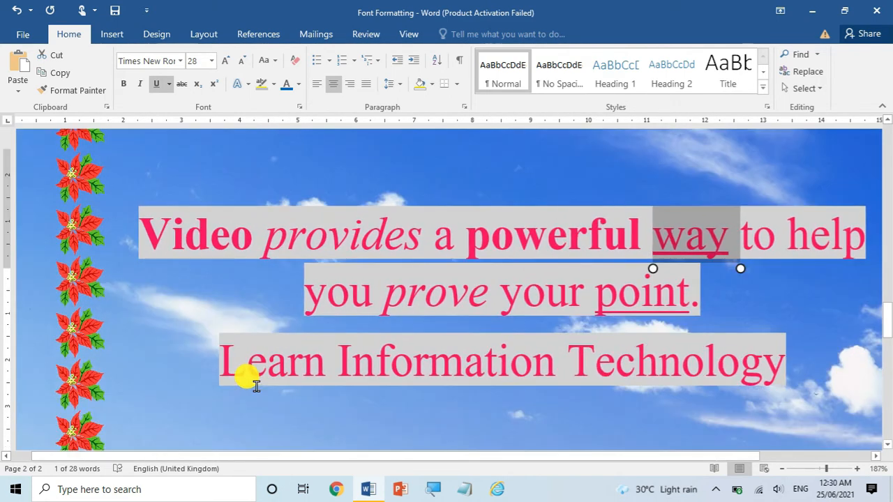
{"action": "double_click", "coordinate": [402, 363]}
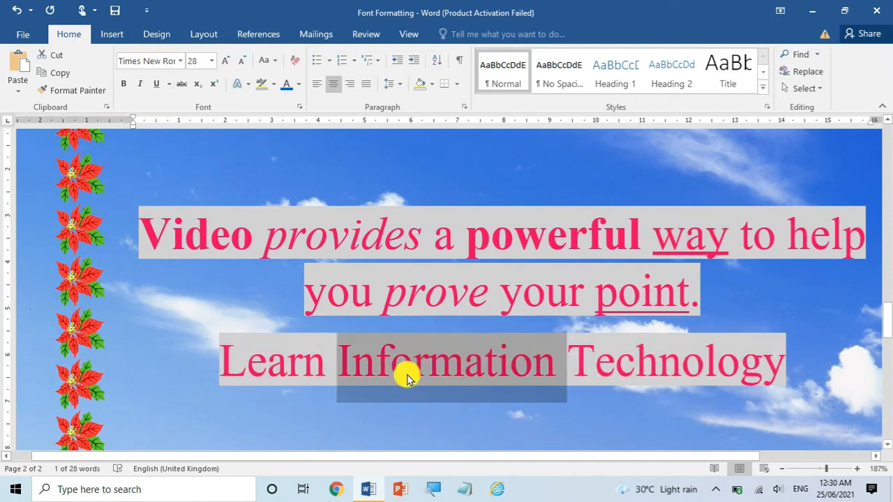
{"action": "triple_click", "coordinate": [408, 376]}
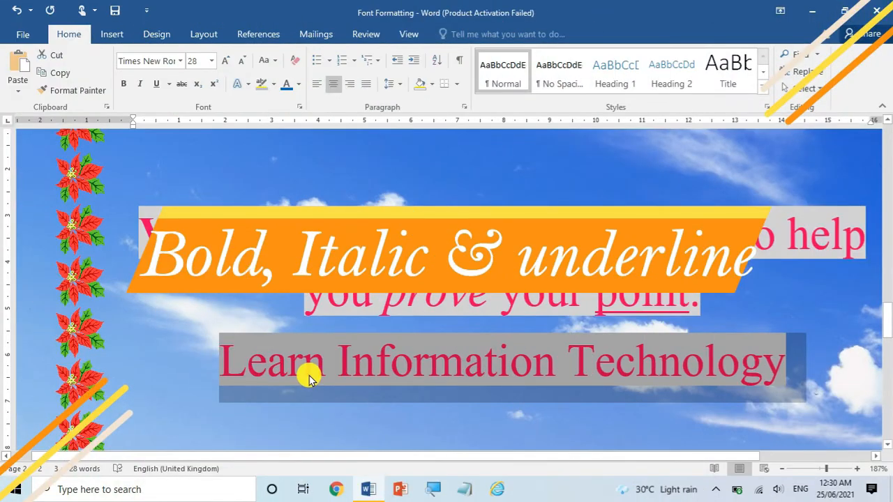
{"action": "scroll", "coordinate": [123, 89], "scroll_direction": "up", "scroll_amount": 6}
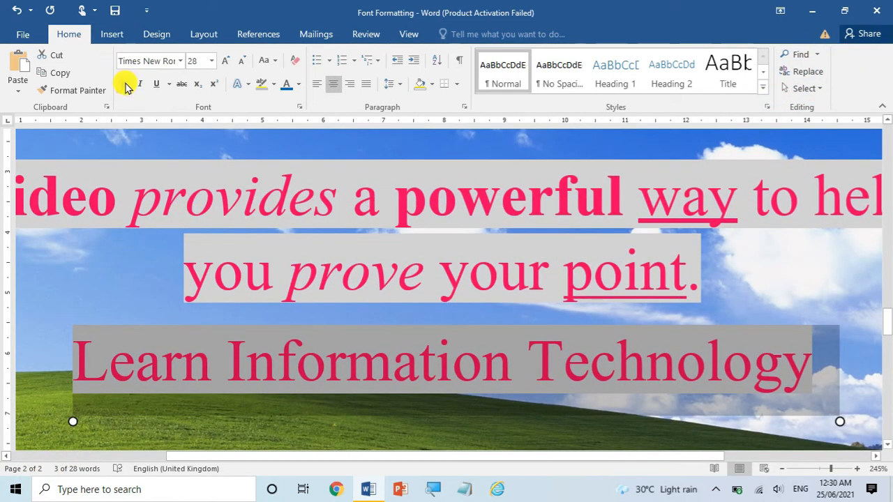
{"action": "left_click", "coordinate": [126, 85]}
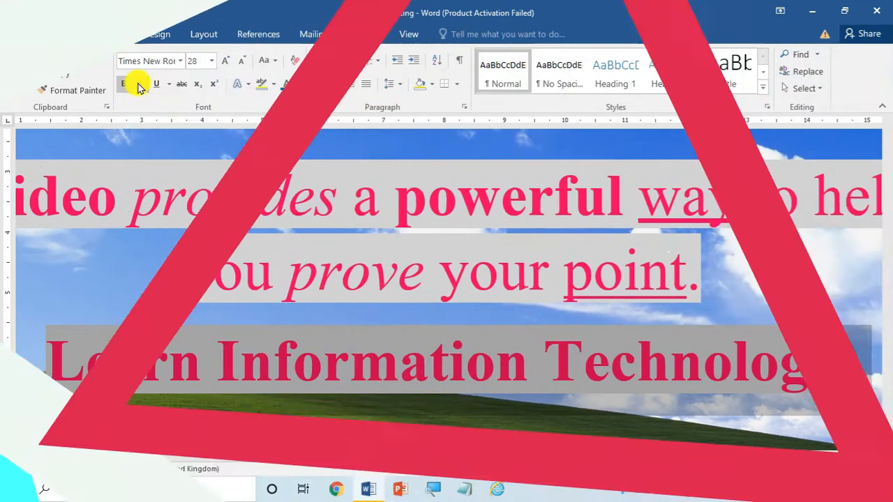
{"action": "left_click", "coordinate": [139, 85]}
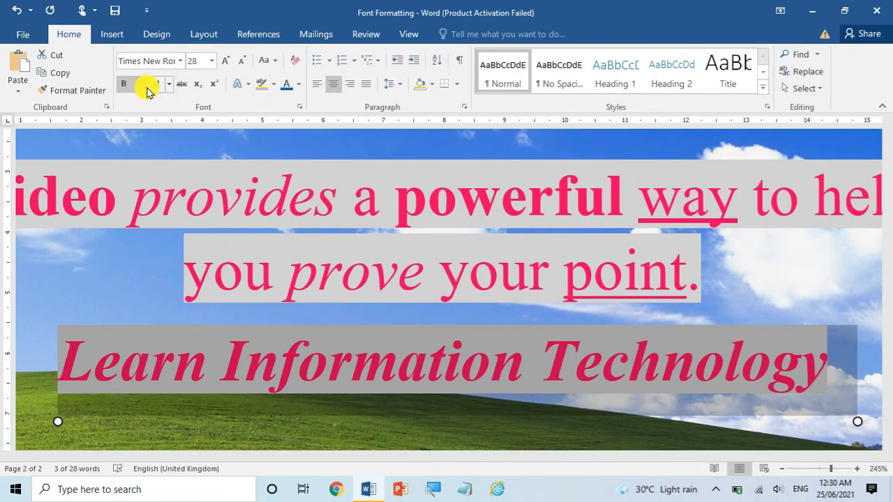
Step: Apply a double underline to the line "Learn Information Technology" and deselect it
{"action": "left_click", "coordinate": [171, 88]}
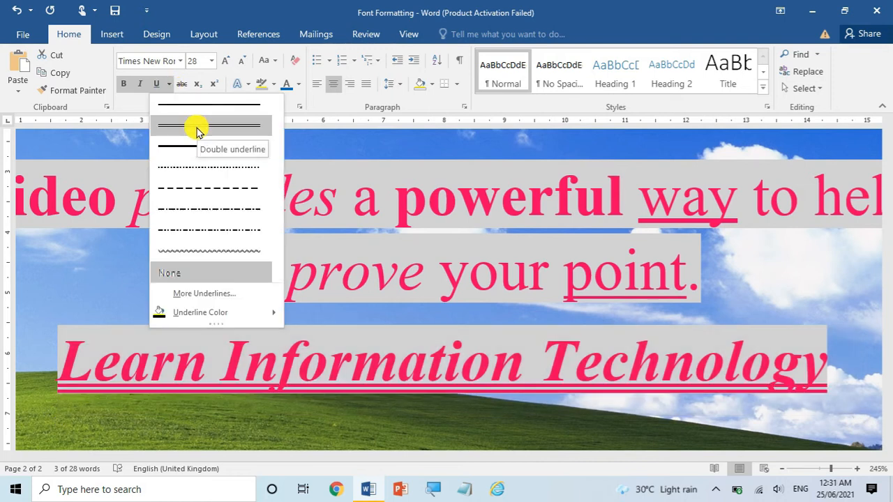
{"action": "left_click", "coordinate": [197, 129]}
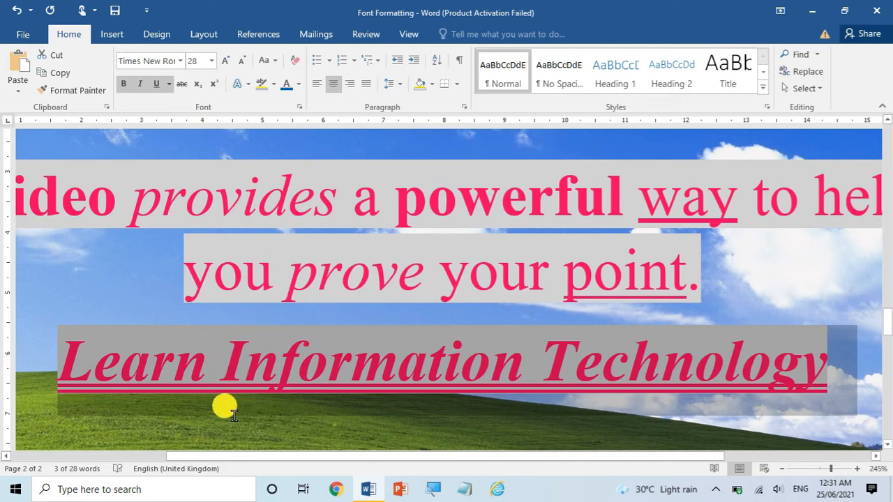
{"action": "left_click", "coordinate": [234, 413]}
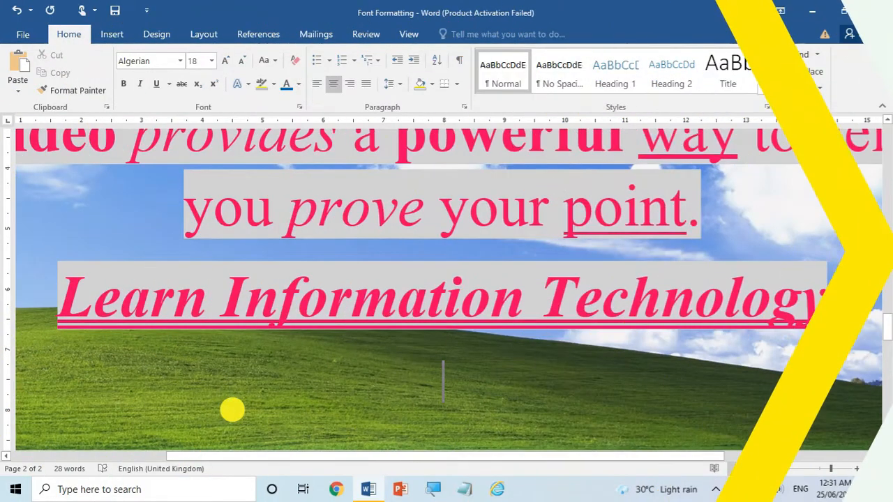